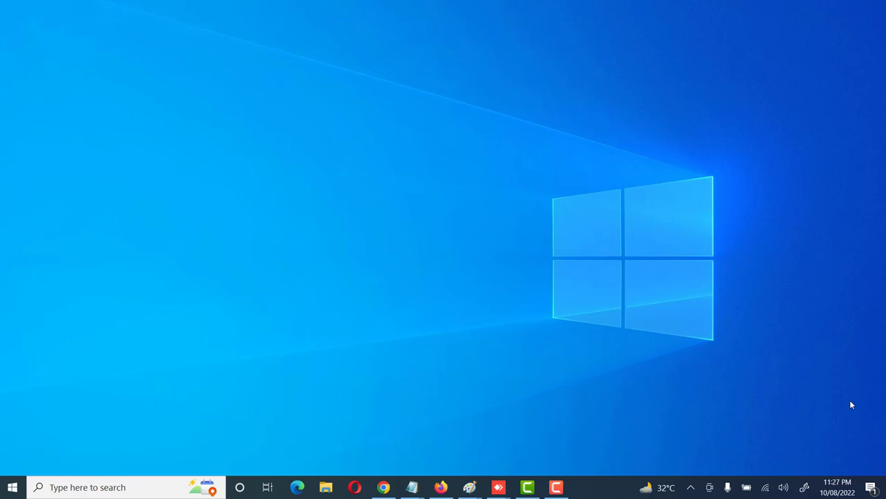
Step: Open the Date & time settings through the taskbar clock's date adjustment option and close the window again
mouse_move(835, 490)
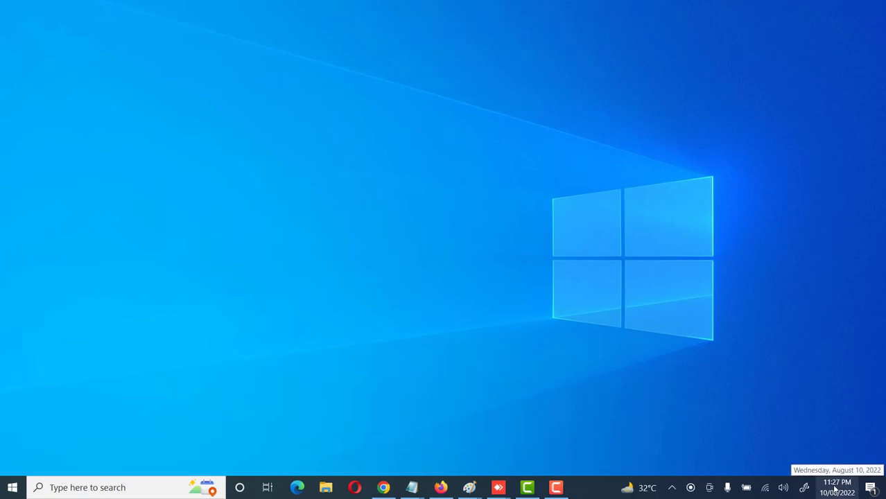
right_click(835, 489)
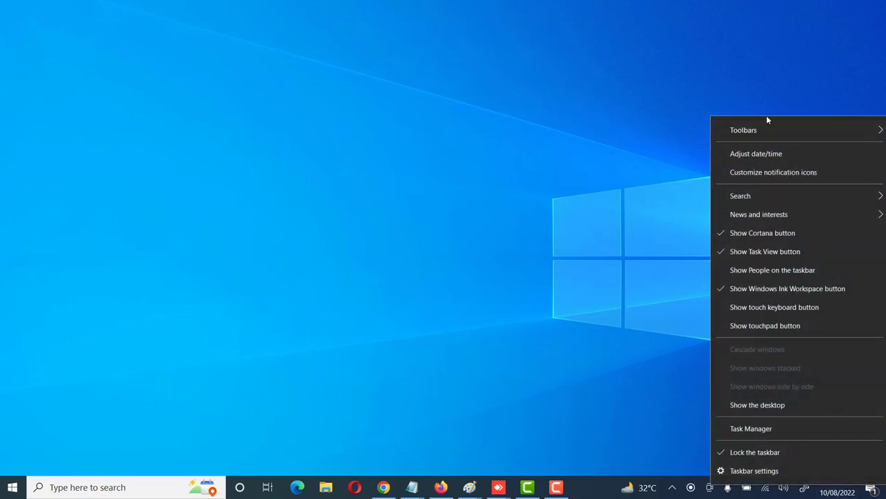
click(772, 157)
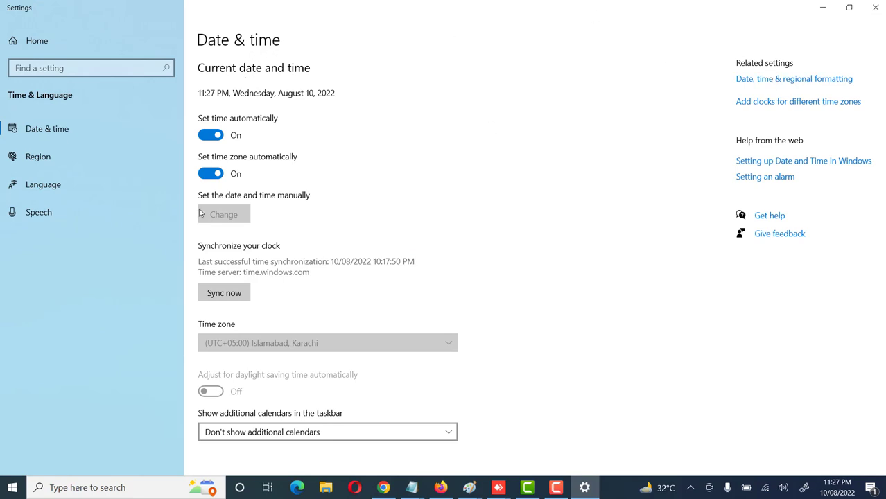
click(874, 8)
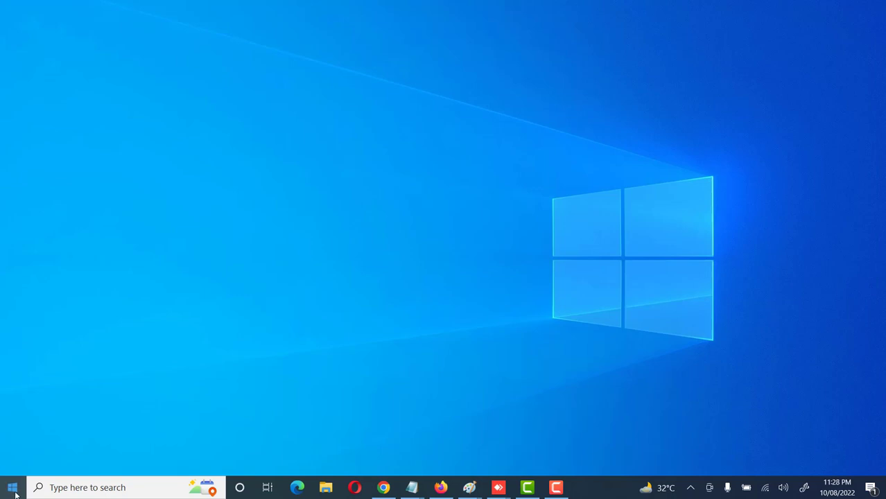
Step: Open Windows Settings and reach the Change data formats page through the Time & Language date, time and regional formatting settings
click(12, 488)
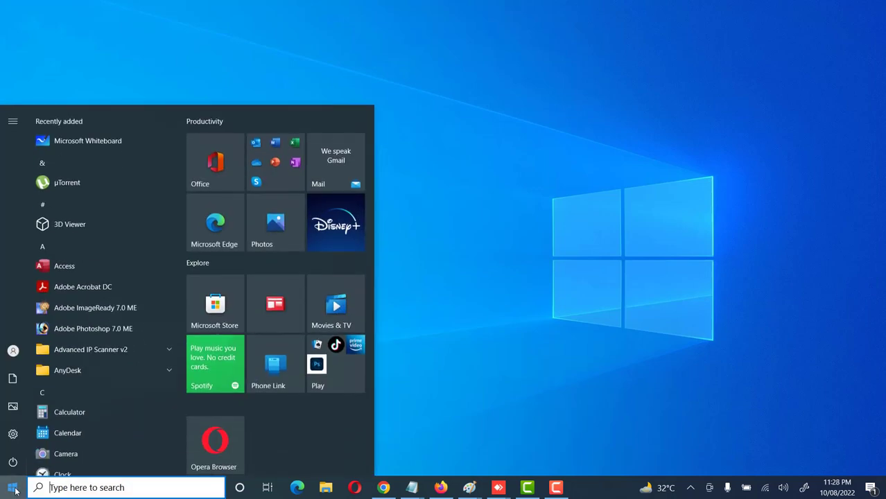
click(14, 440)
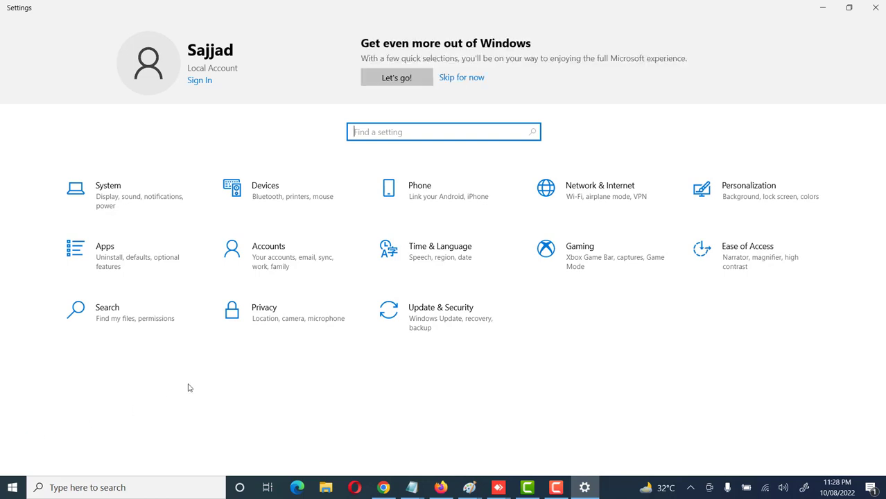
click(459, 252)
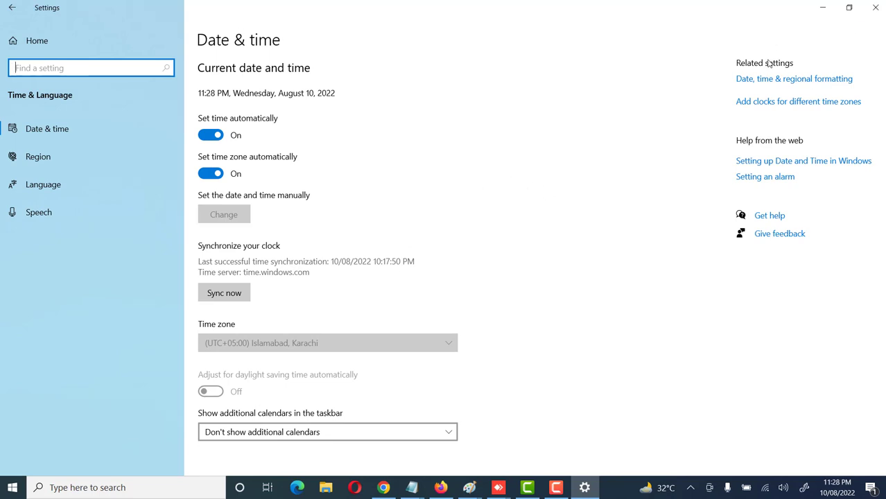
click(769, 83)
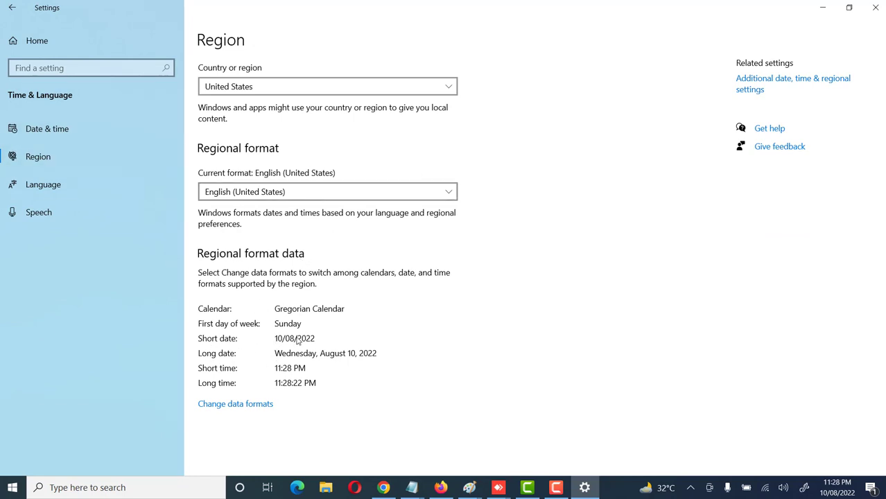
click(228, 408)
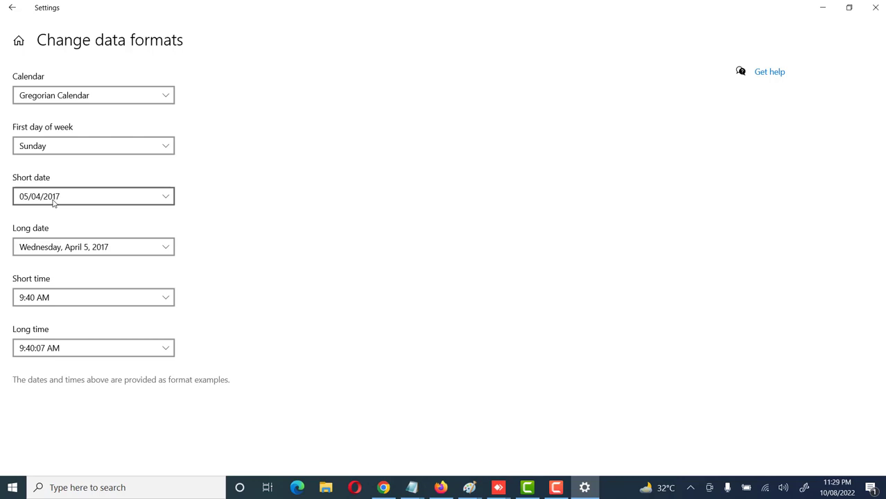
Step: Review the available short date and long date formats without selecting another one
click(168, 196)
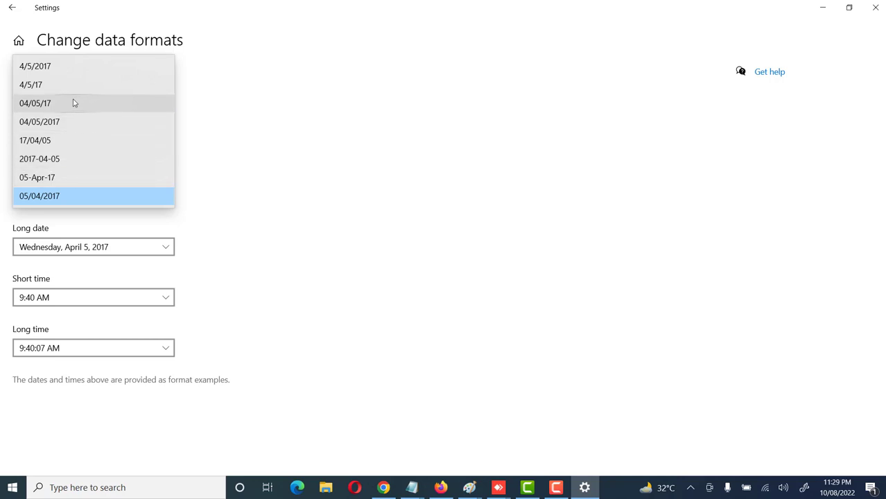
click(327, 190)
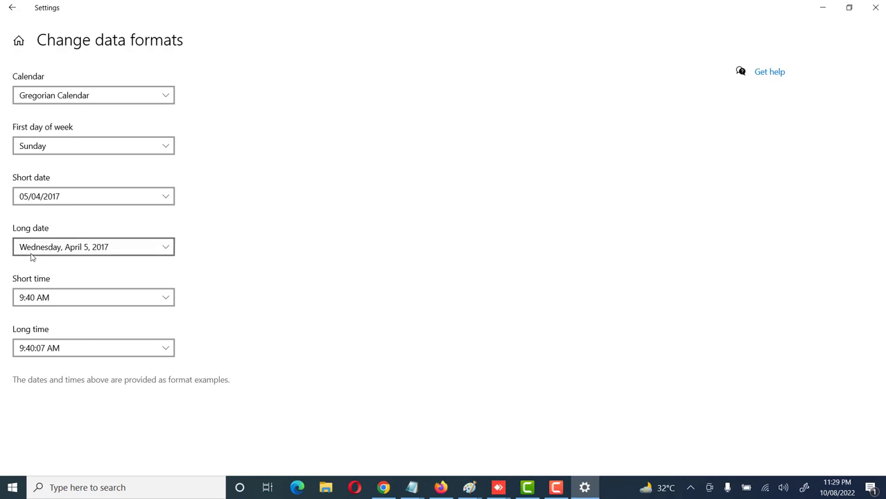
click(168, 250)
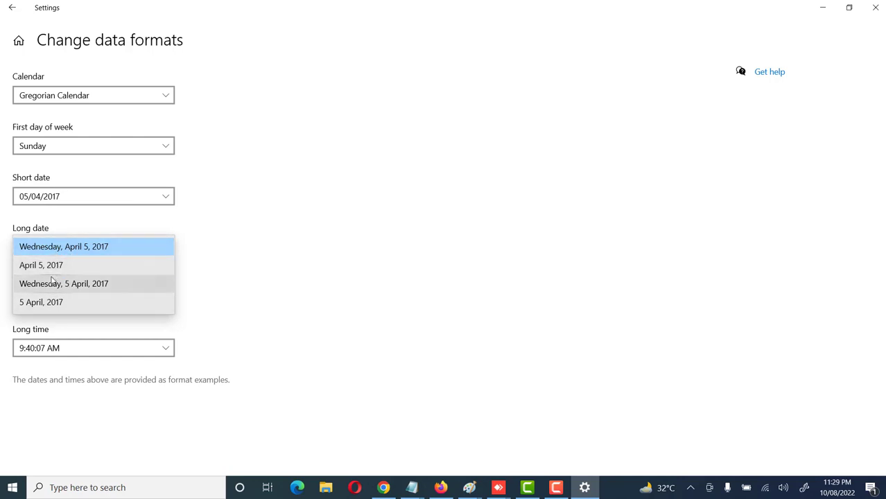
click(219, 221)
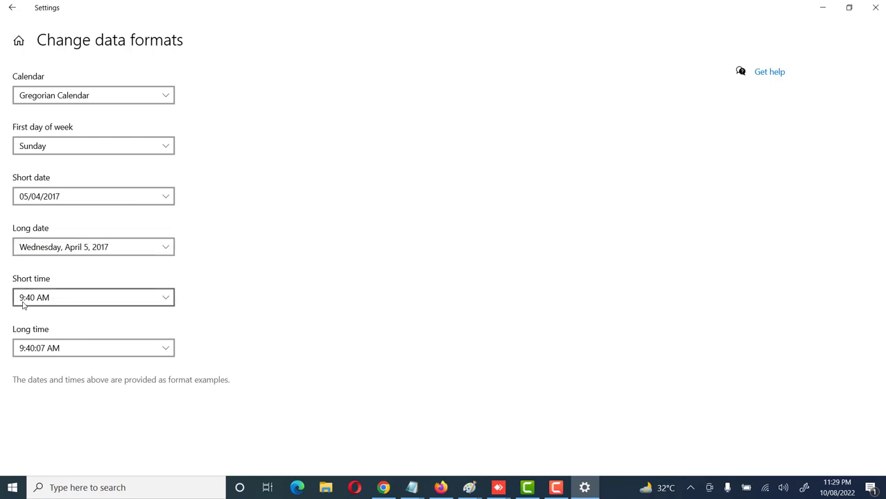
Step: Try the 24-hour short time format 9:40, followed by the format 09:40
click(164, 300)
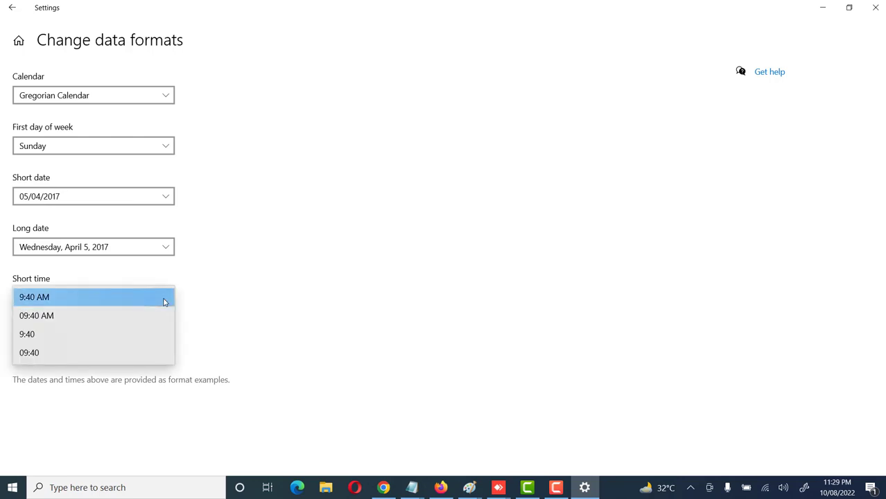
click(49, 337)
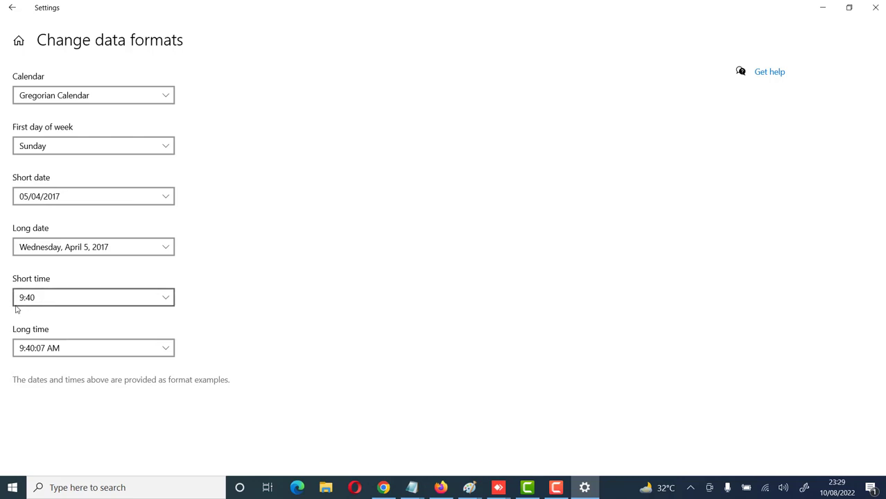
mouse_move(826, 488)
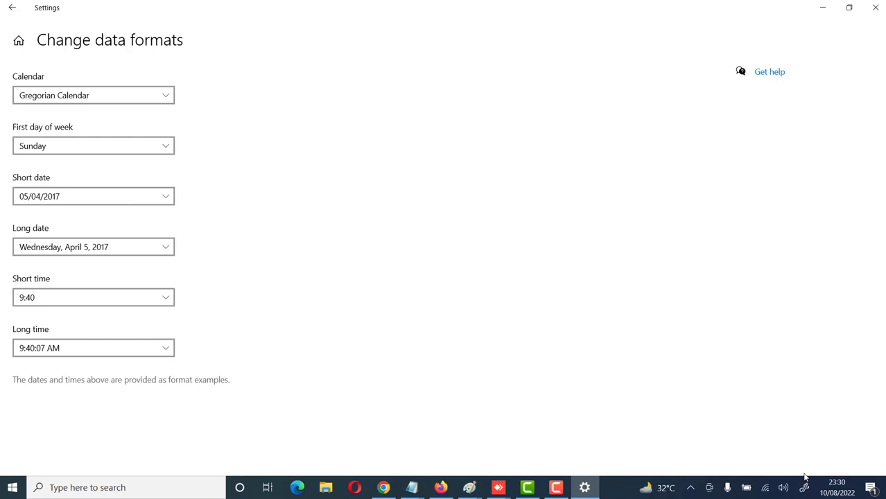
click(134, 297)
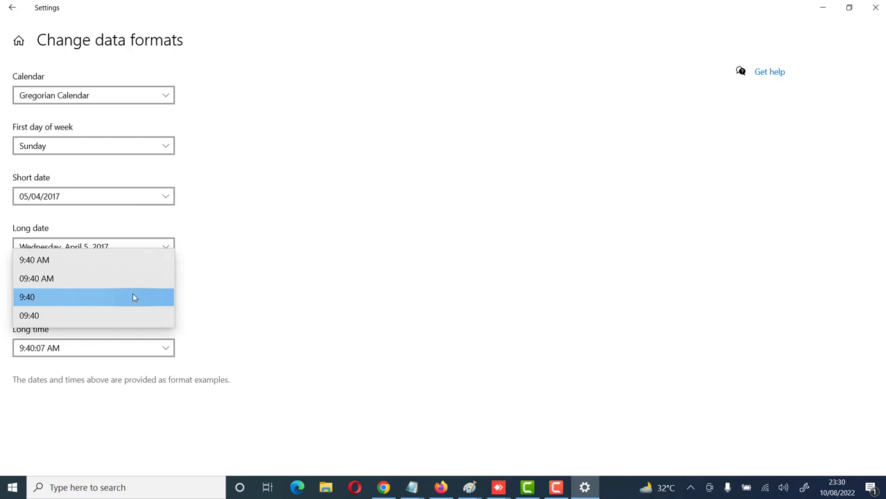
click(82, 315)
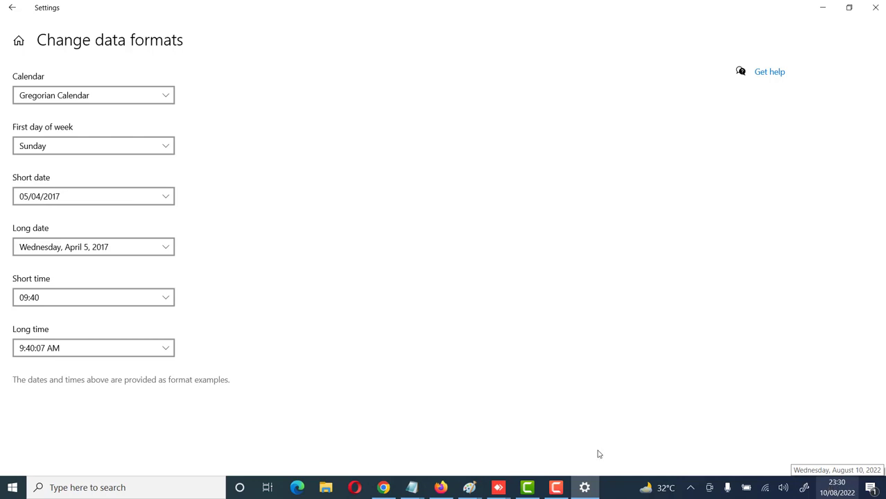
Step: Try the short time format 09:40 AM, followed by the 24-hour format 9:40
click(76, 300)
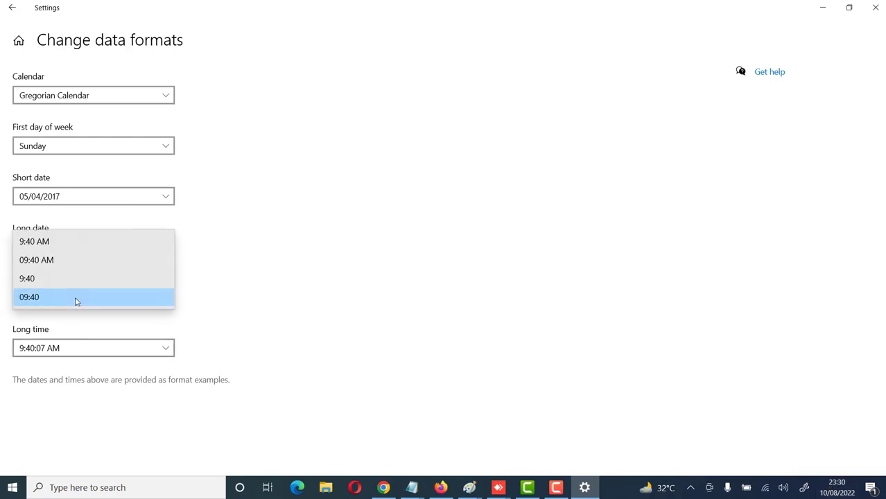
click(59, 262)
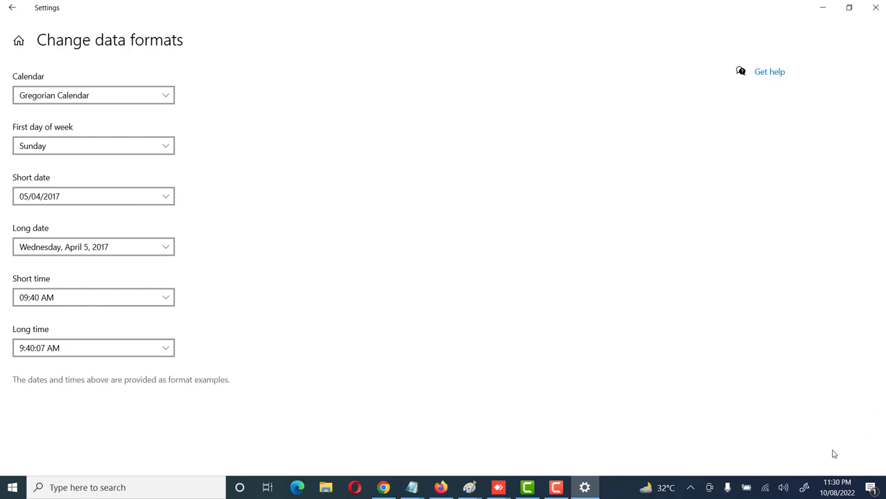
click(138, 297)
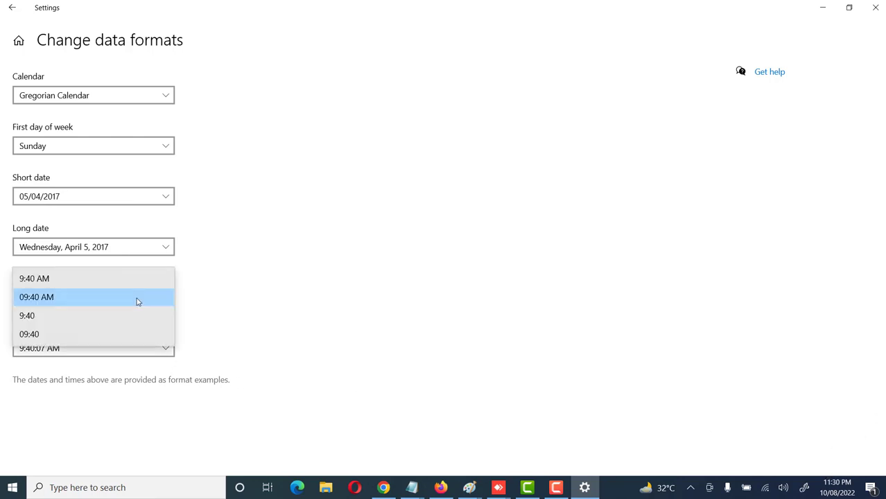
click(81, 318)
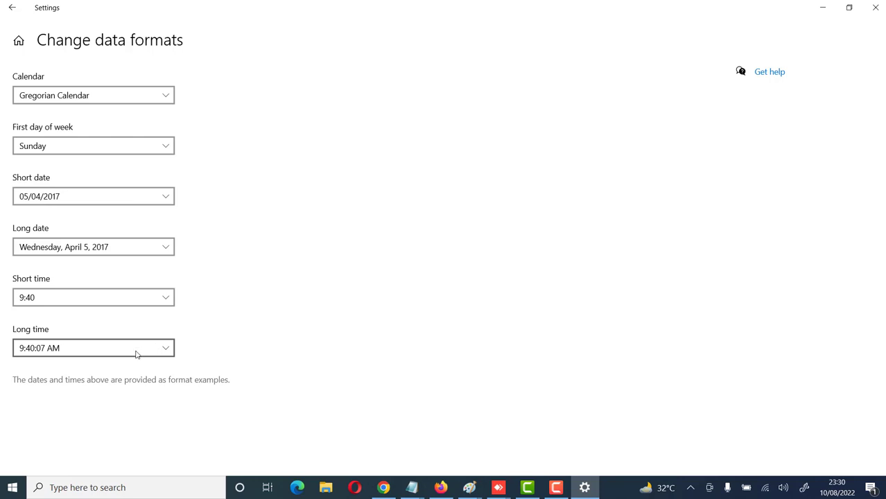
Step: Set the short time format to 9:40 AM and look through the long time format options
click(120, 295)
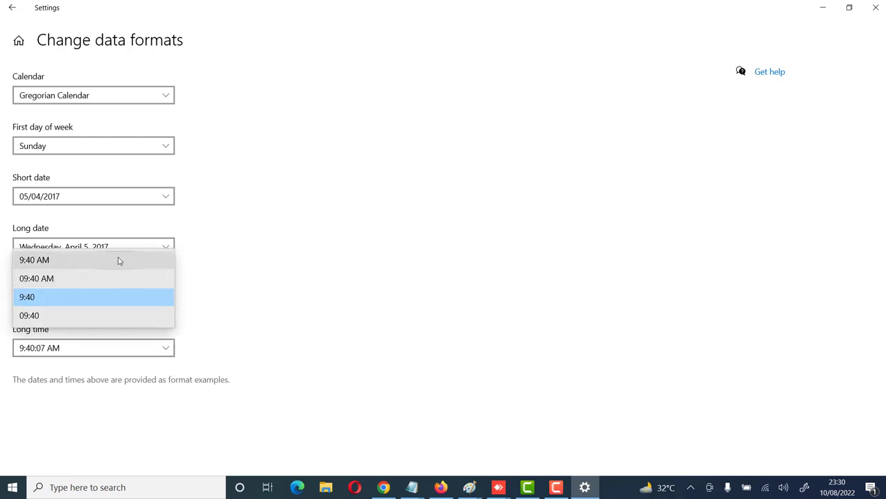
click(117, 260)
click(116, 353)
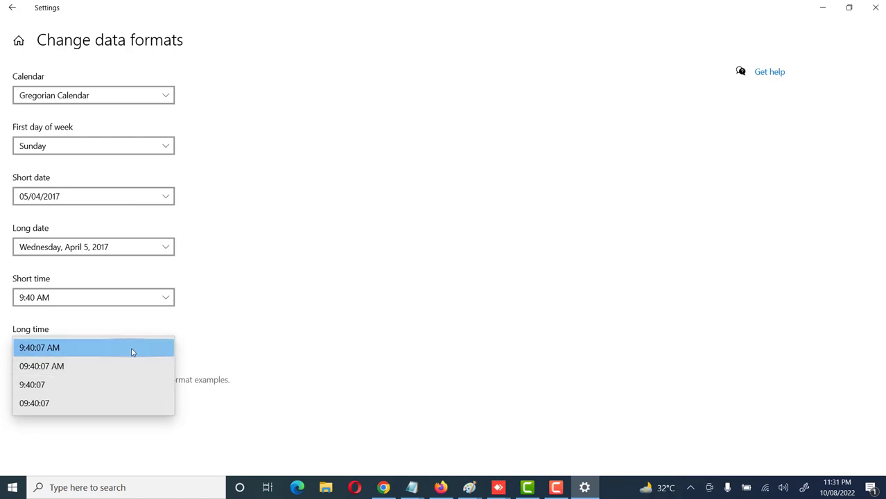
click(345, 313)
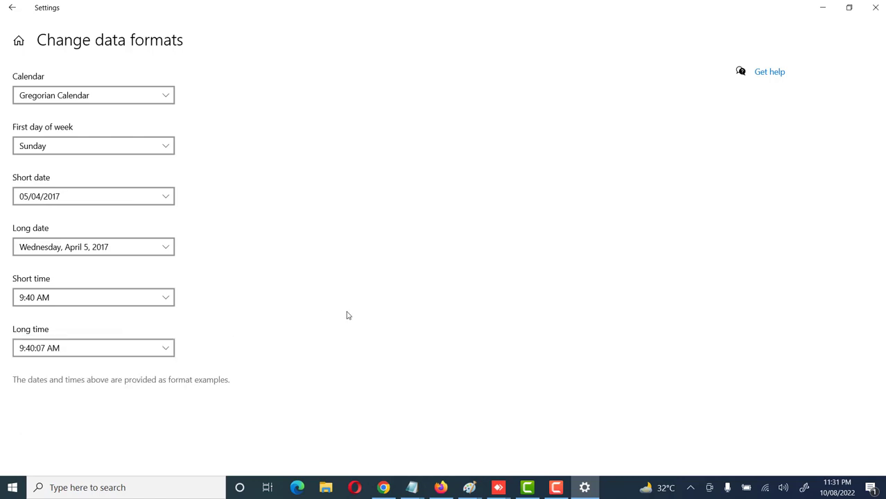
Step: Return to the Region settings and open the Date and Time dialog through the additional date, time and regional settings
click(12, 9)
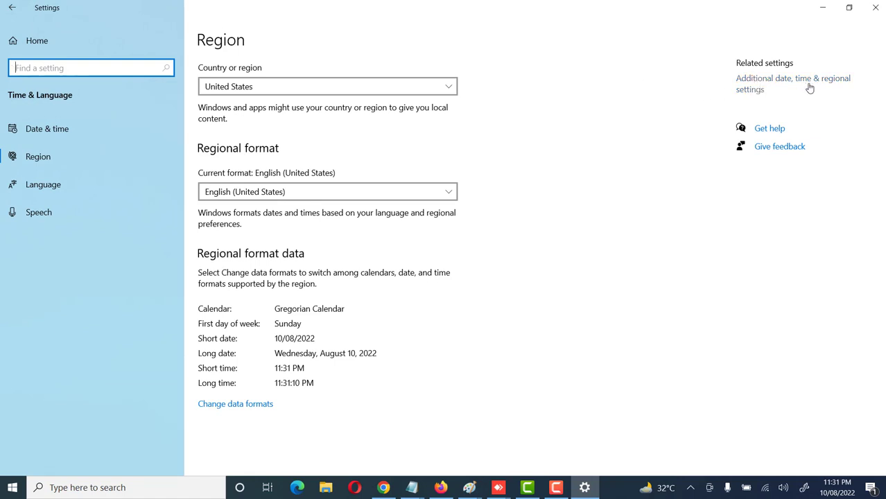
click(777, 85)
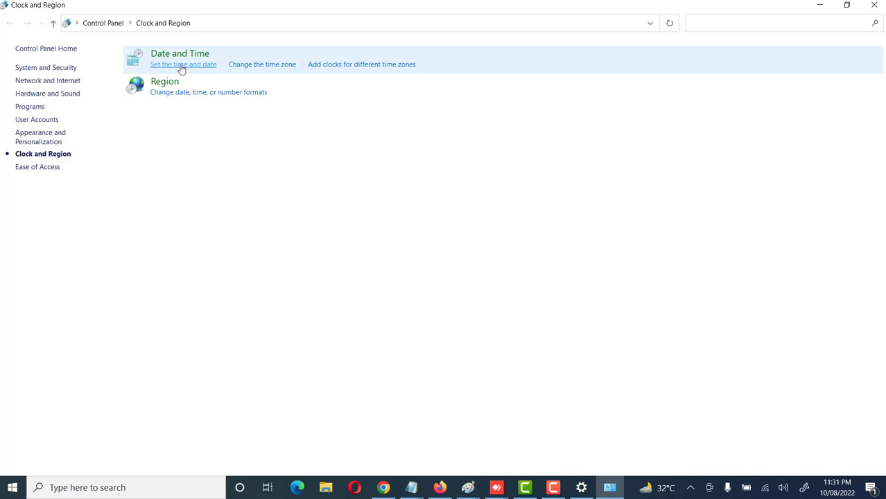
click(181, 67)
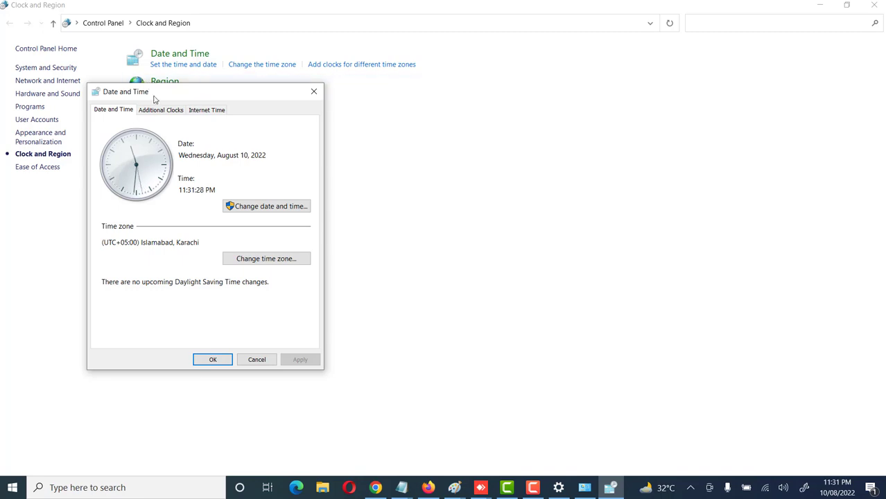
drag(154, 92, 279, 88)
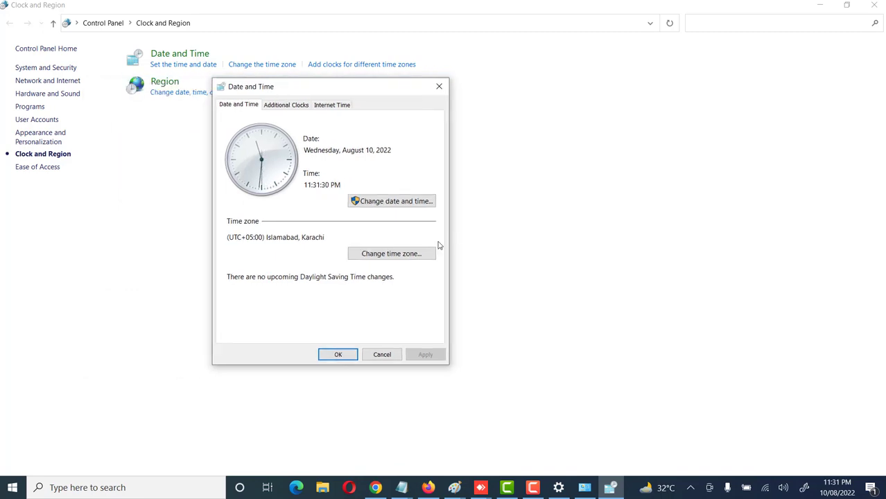
Step: Open the Region formats dialog through the date and time change's calendar settings and place it beside the other dialogs
click(386, 203)
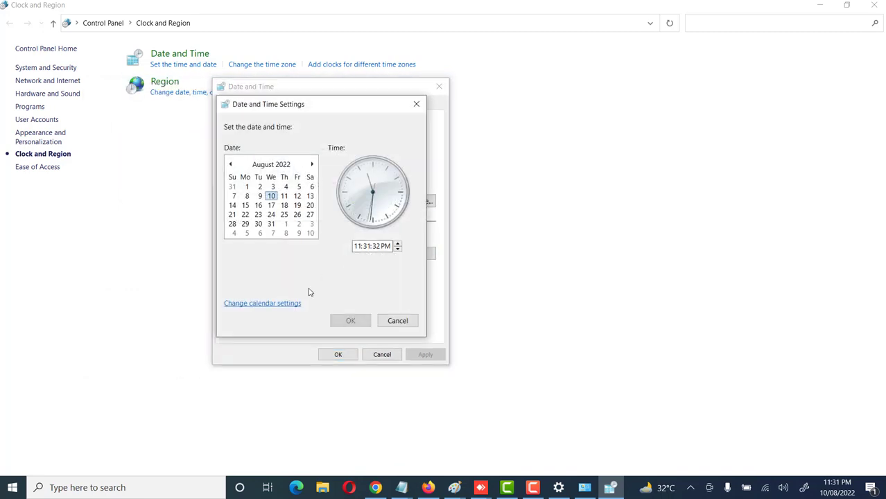
click(281, 305)
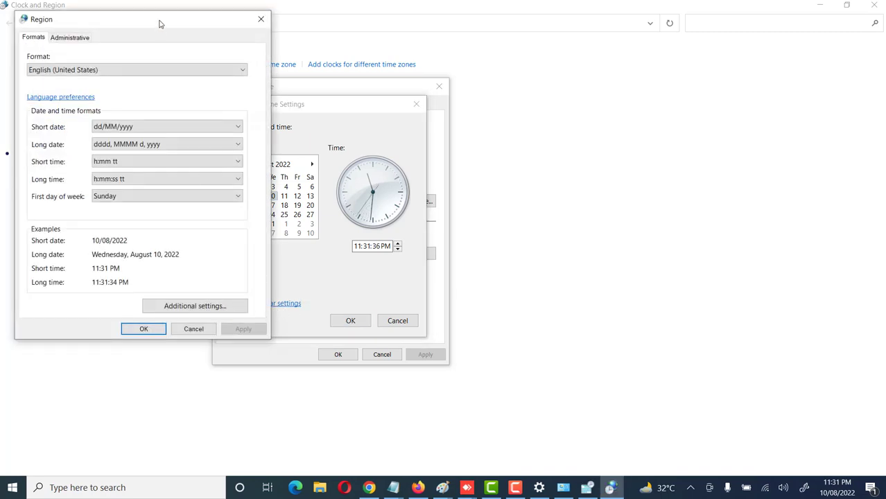
drag(160, 23, 609, 50)
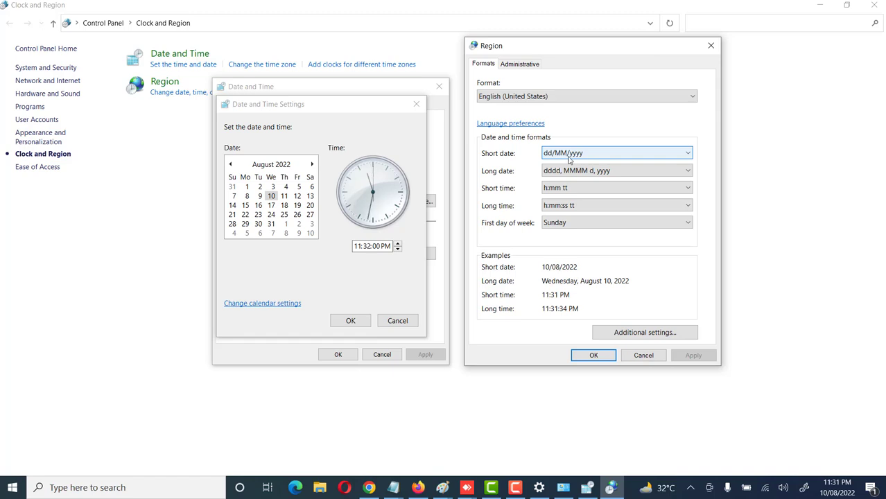
Step: Look through the Region dialog's available formats for short and long date, short and long time, and the first day of the week
click(688, 155)
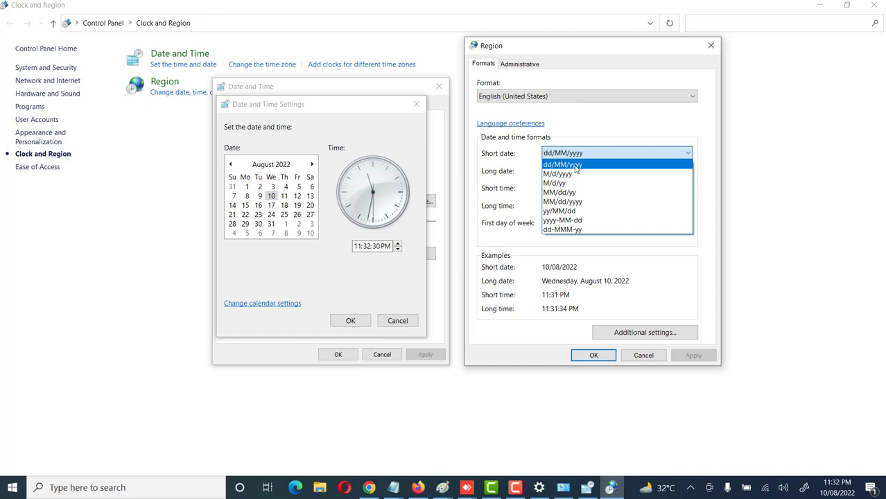
click(613, 126)
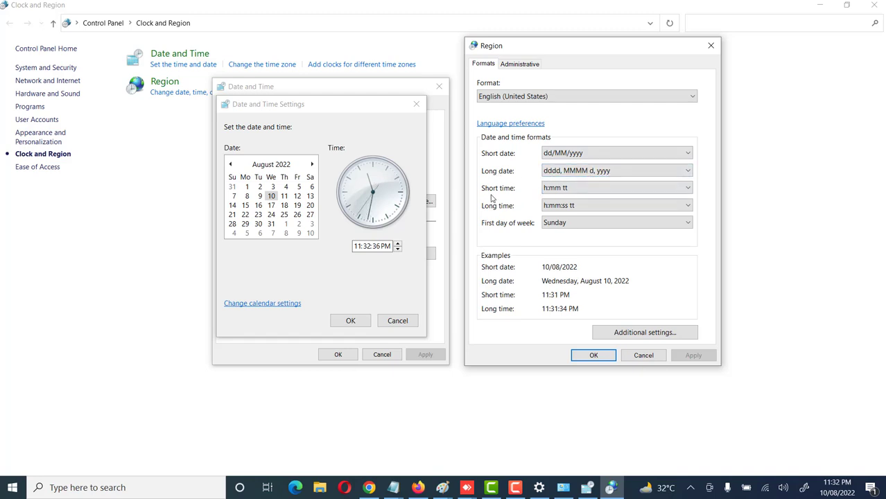
click(651, 171)
click(651, 171)
click(672, 189)
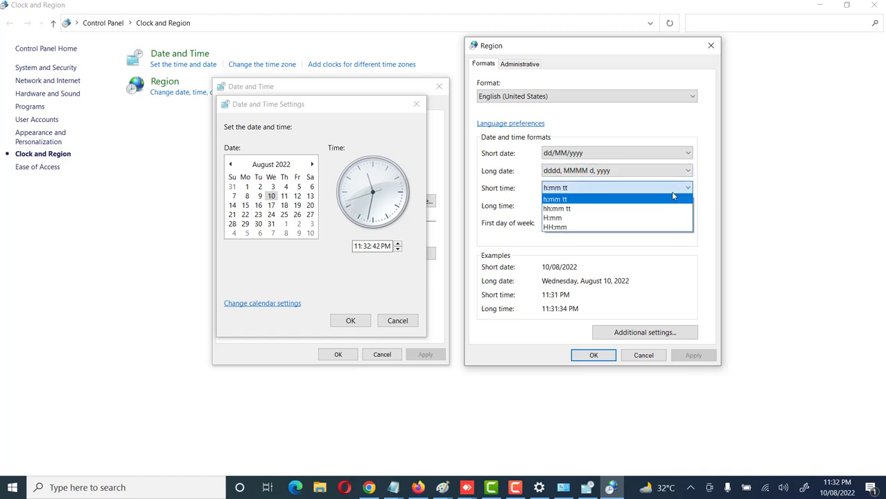
click(706, 189)
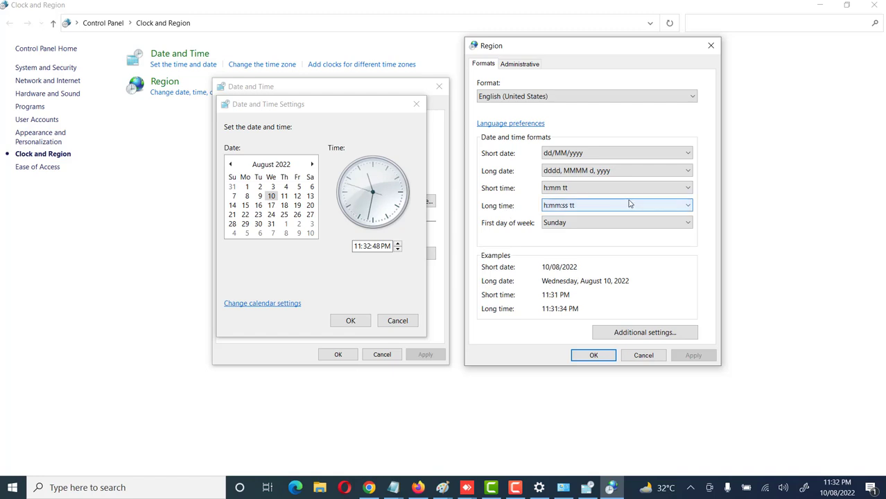
click(660, 206)
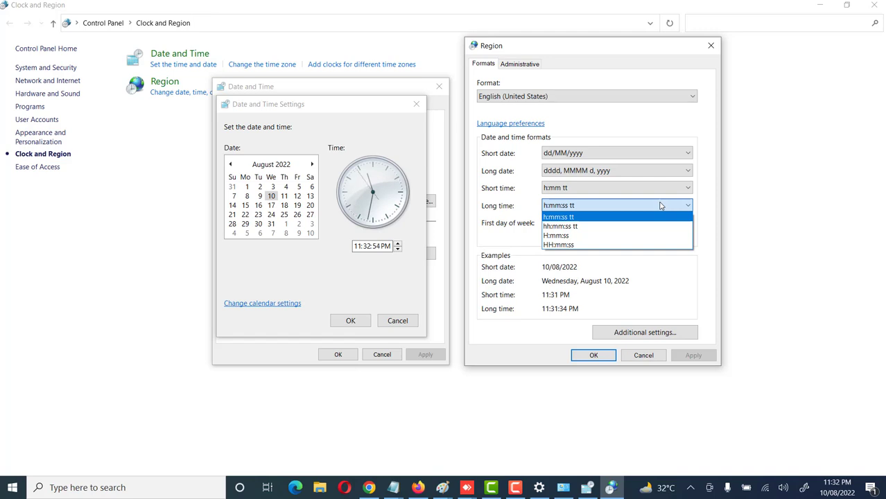
click(687, 206)
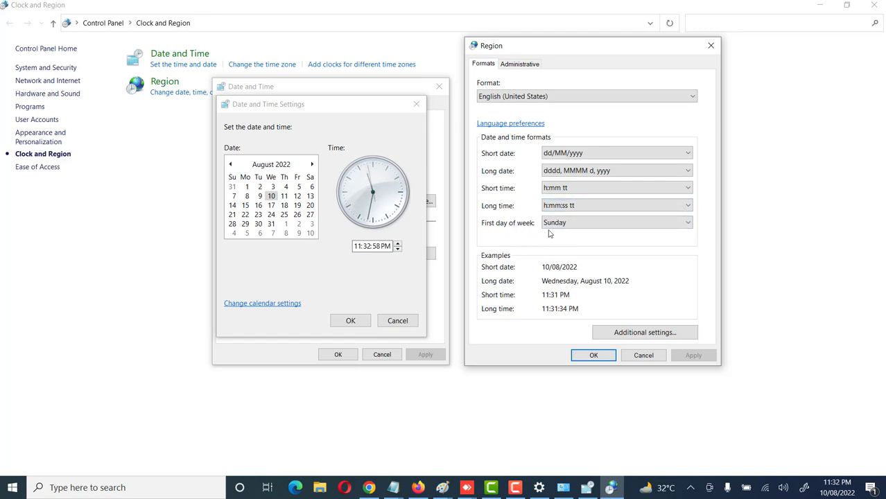
click(631, 224)
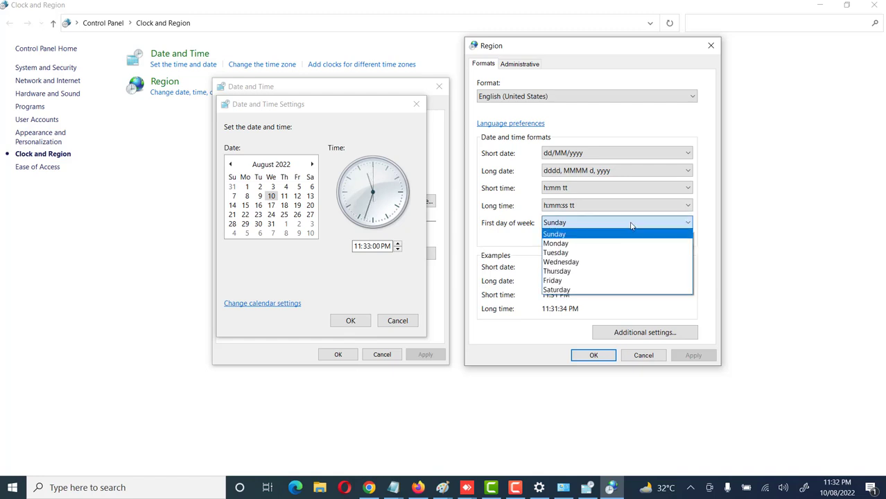
click(710, 221)
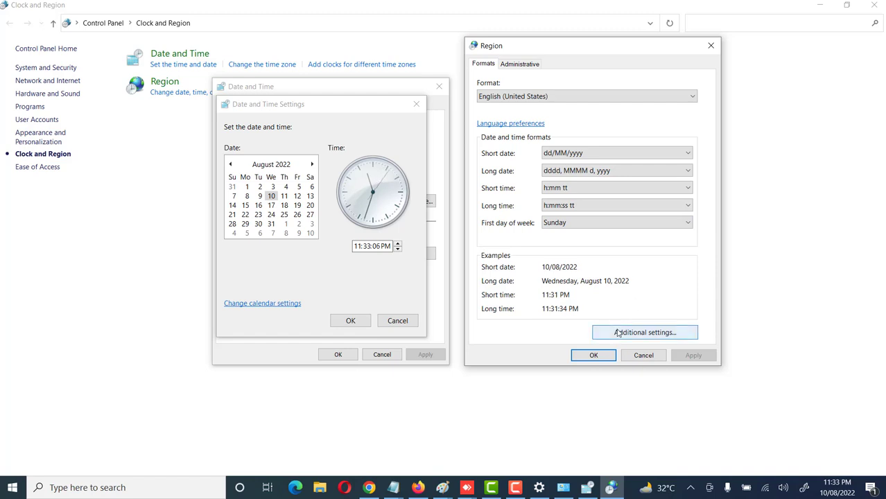
Step: Open the additional format settings and examine the number options for decimal digits, digit grouping symbol and digit grouping
click(676, 335)
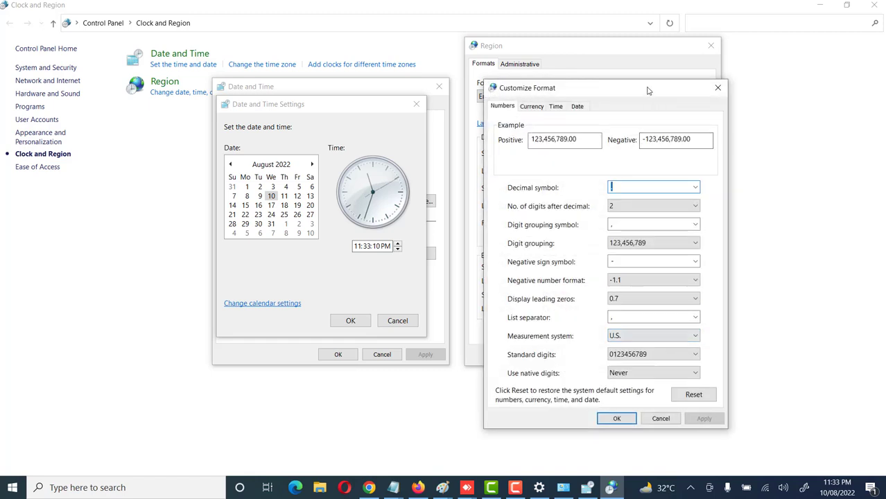
drag(652, 89, 448, 56)
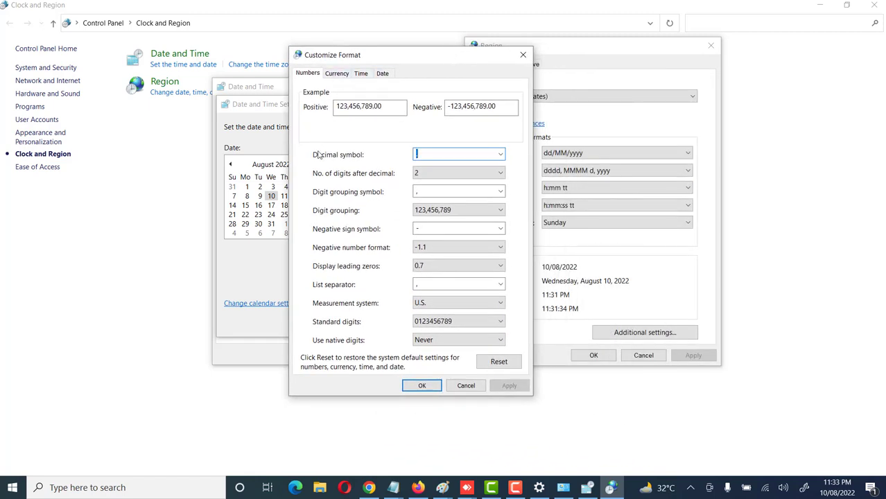
key(BackSpace)
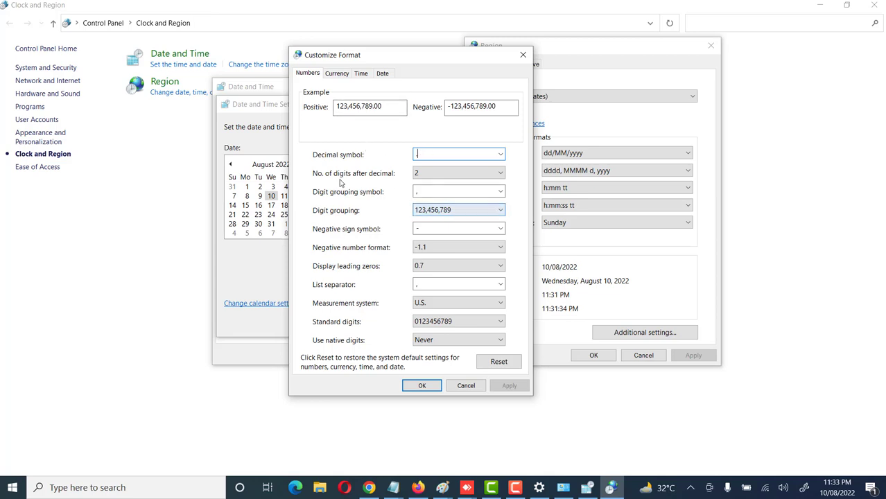
click(437, 174)
click(437, 175)
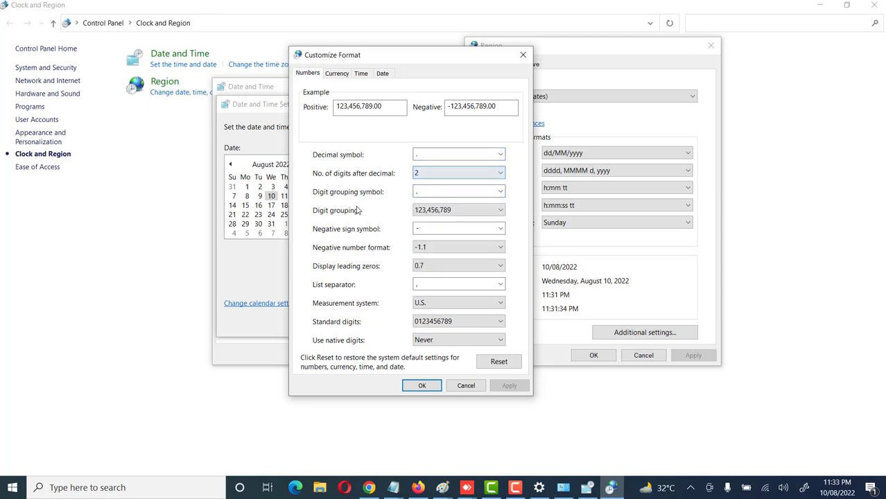
click(500, 193)
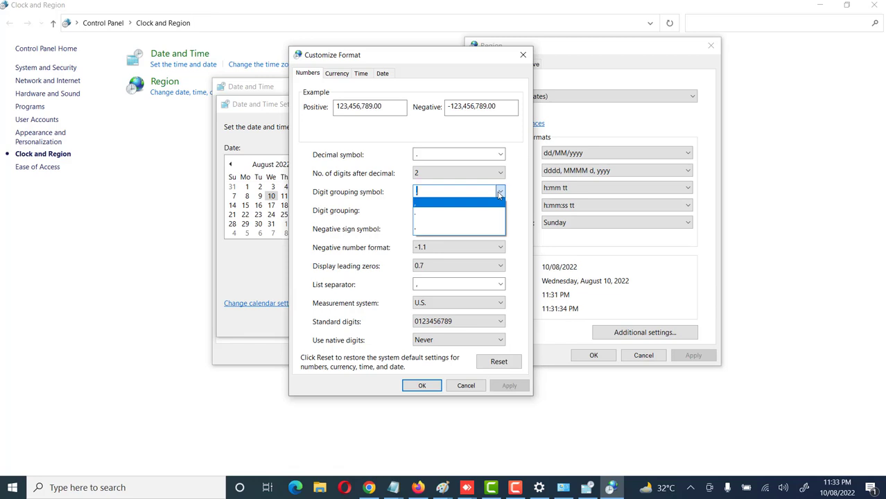
click(399, 190)
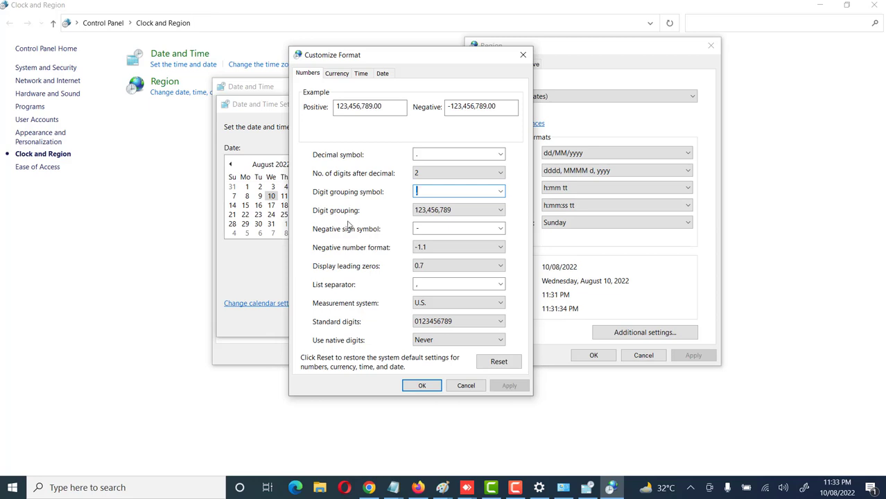
click(499, 212)
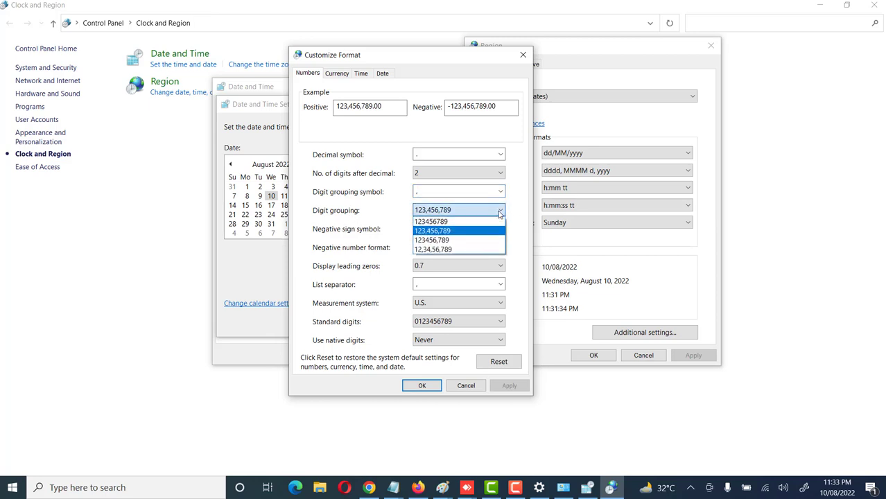
click(499, 212)
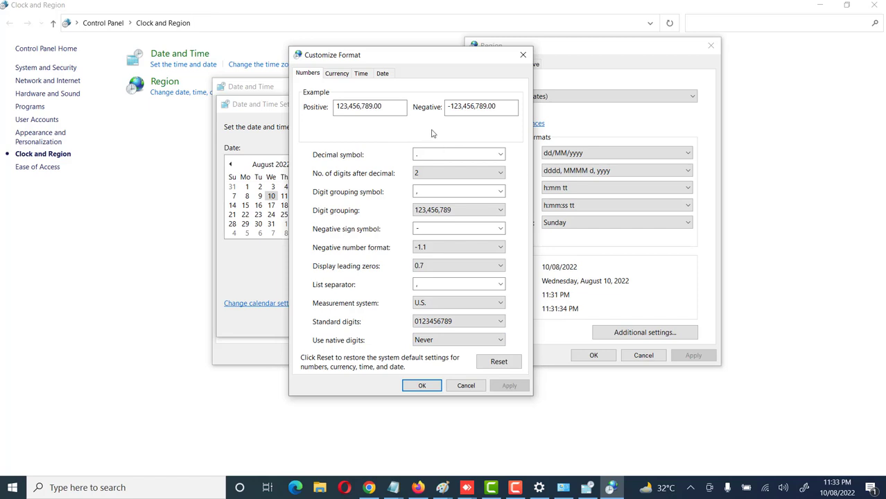
Step: Examine the currency format options, including the positive and negative currency formats
click(337, 77)
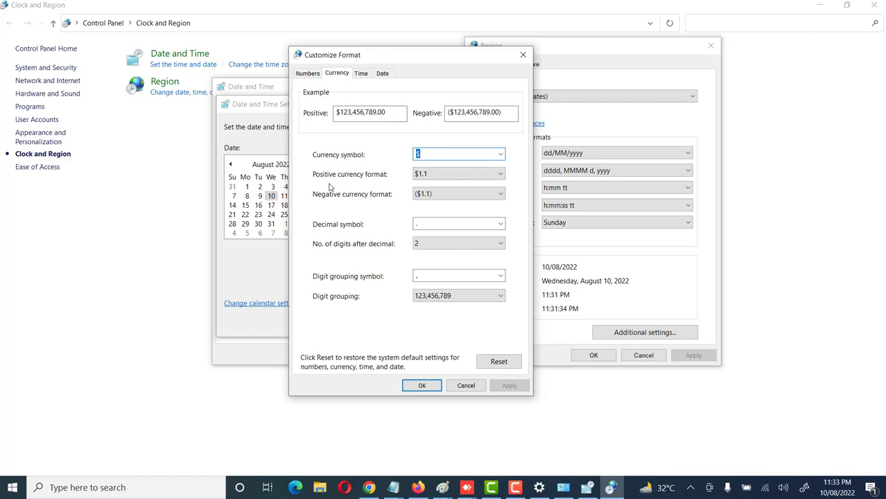
click(463, 177)
click(462, 178)
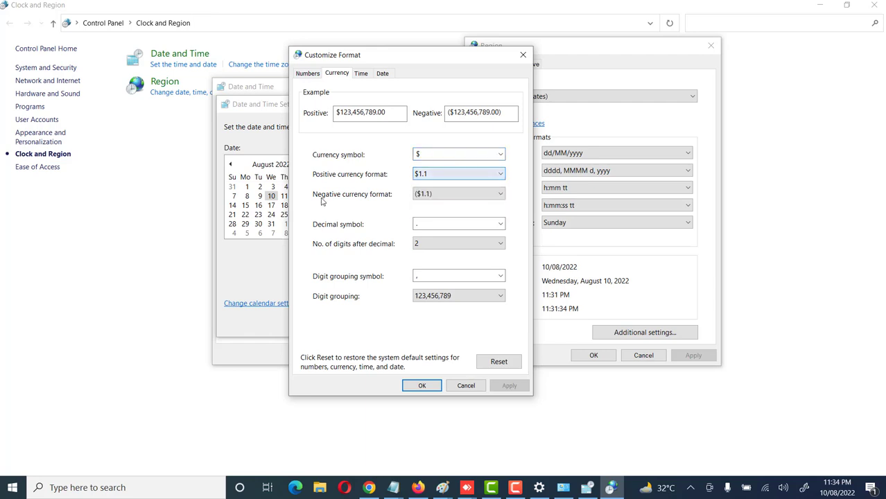
key(Tab)
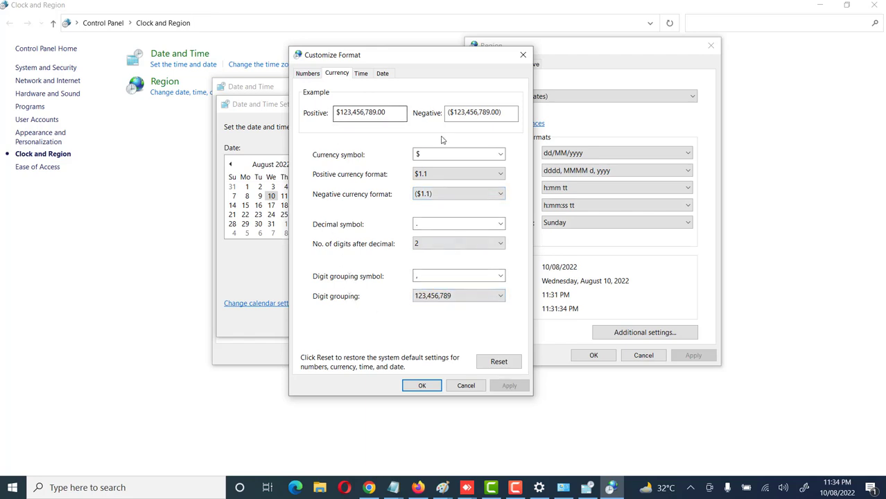
Step: Examine the customized time formats and look through the AM and PM symbol options
click(358, 75)
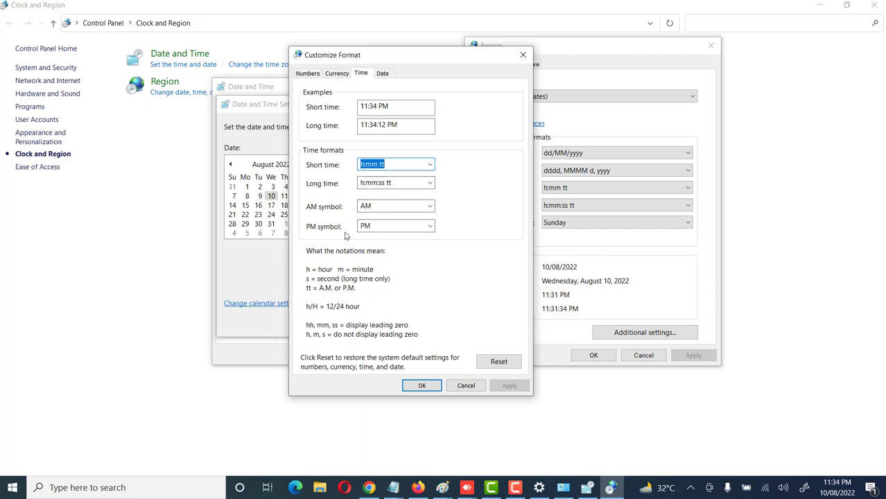
click(429, 206)
click(430, 207)
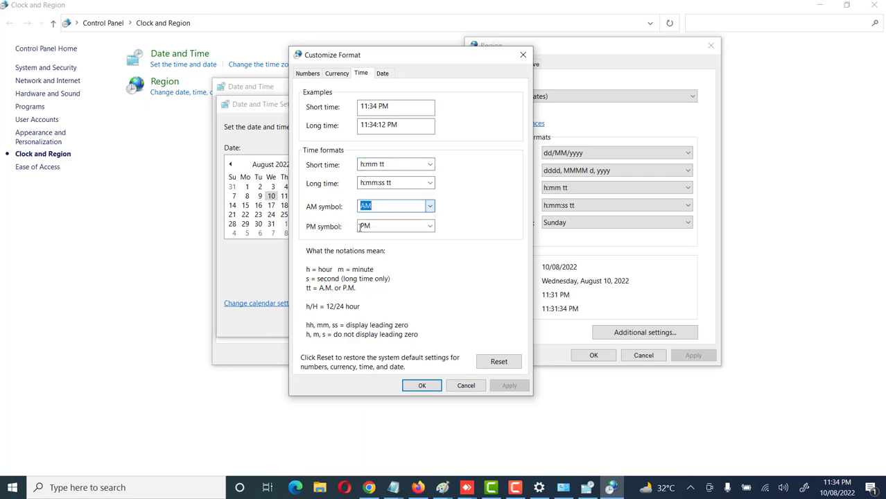
click(430, 227)
click(430, 229)
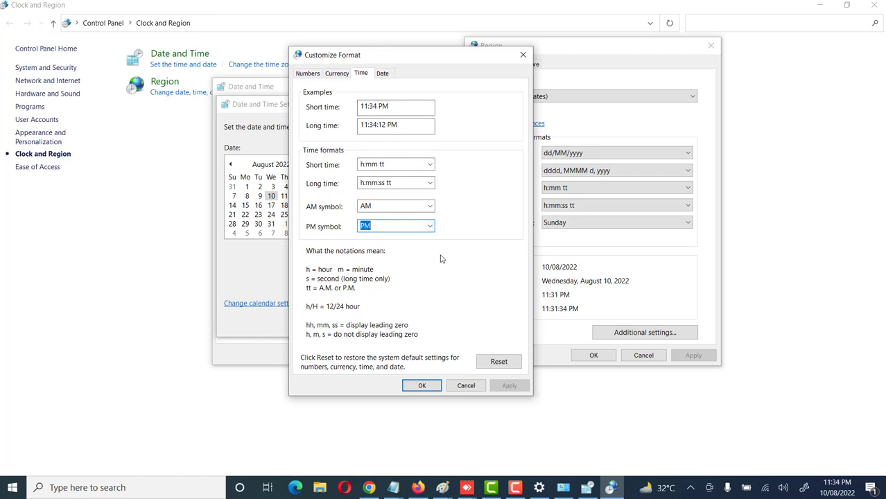
Step: Set the customized short date format to dd/MM/yy, apply it and check the date on the taskbar
click(382, 74)
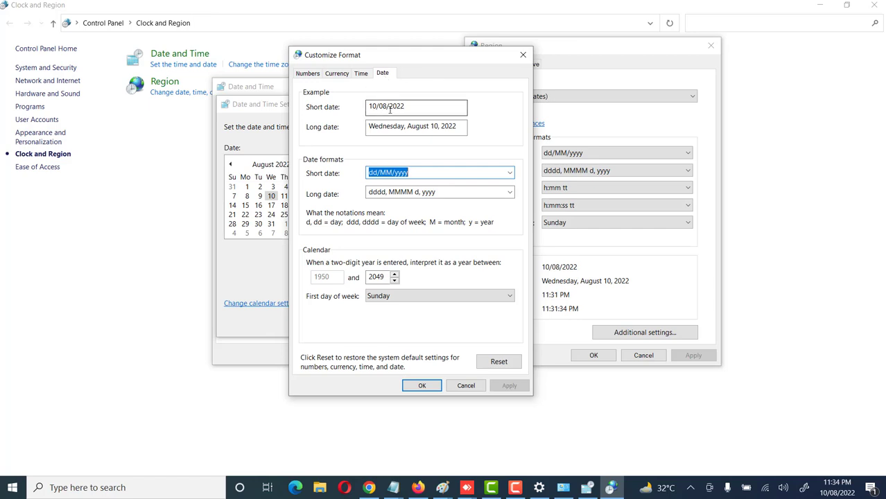
click(405, 128)
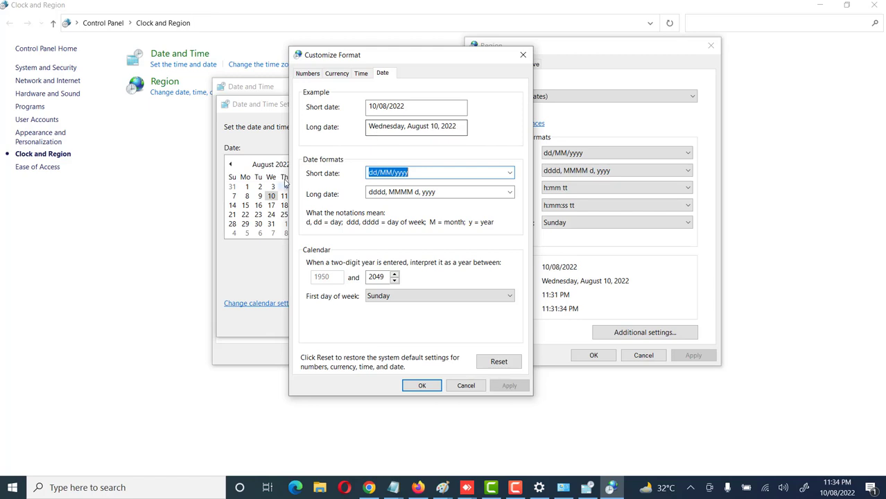
click(433, 175)
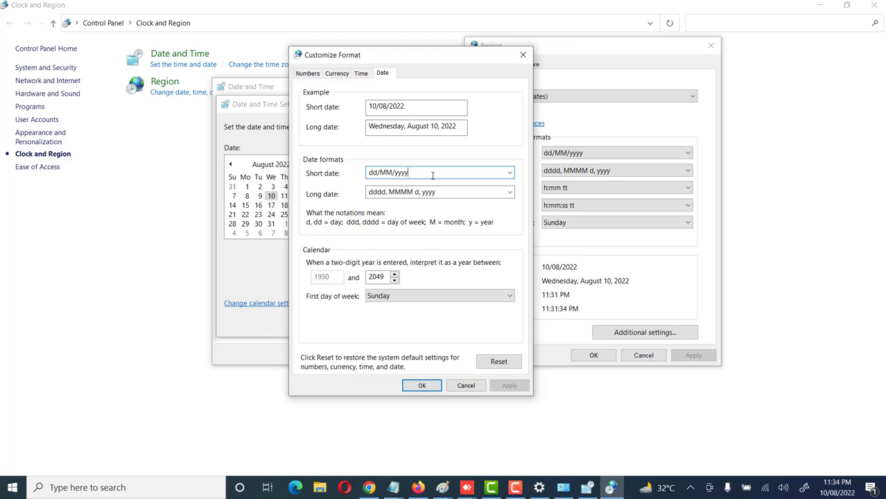
key(BackSpace)
key(BackSpace)
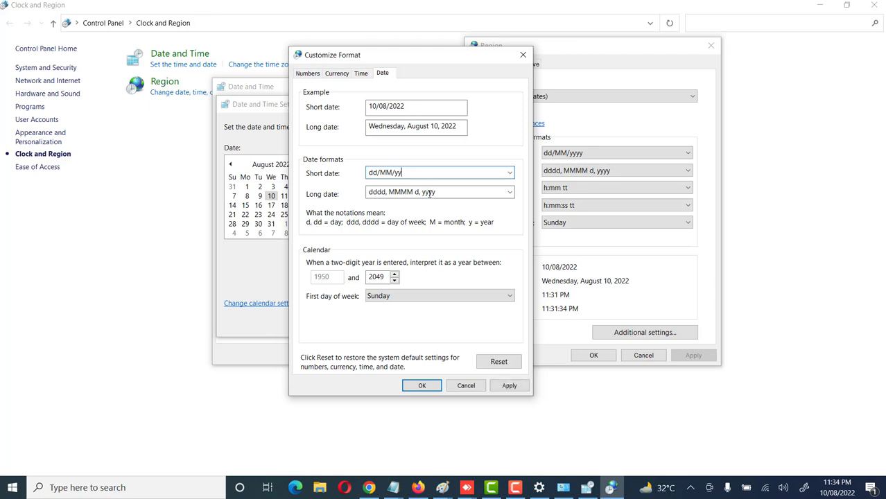
click(509, 385)
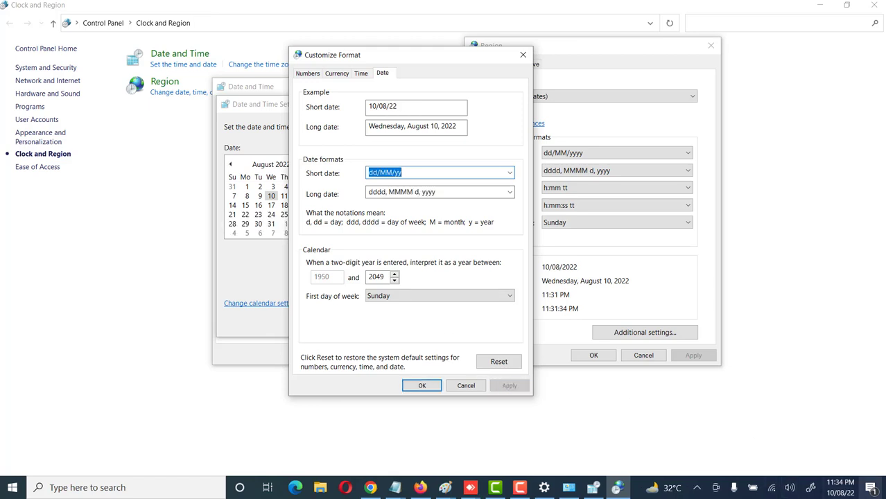
mouse_move(834, 496)
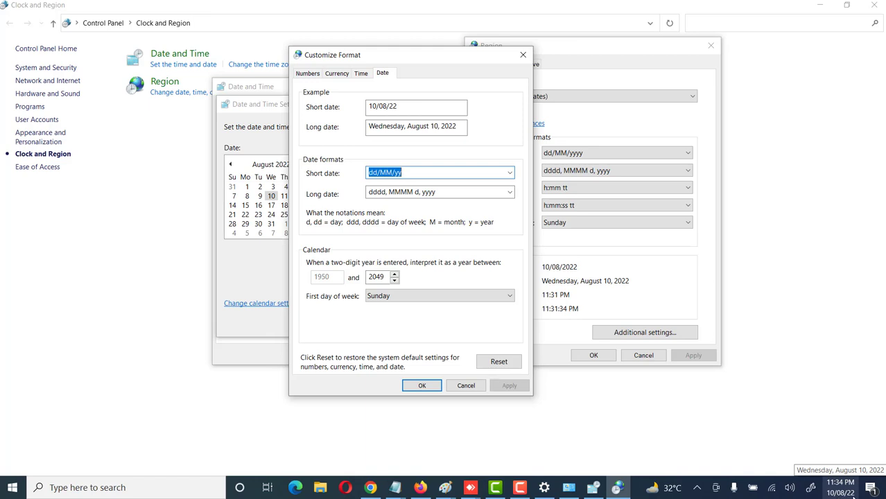
Step: Set the customized short date format to dd/MM/yyyy and apply it
click(411, 170)
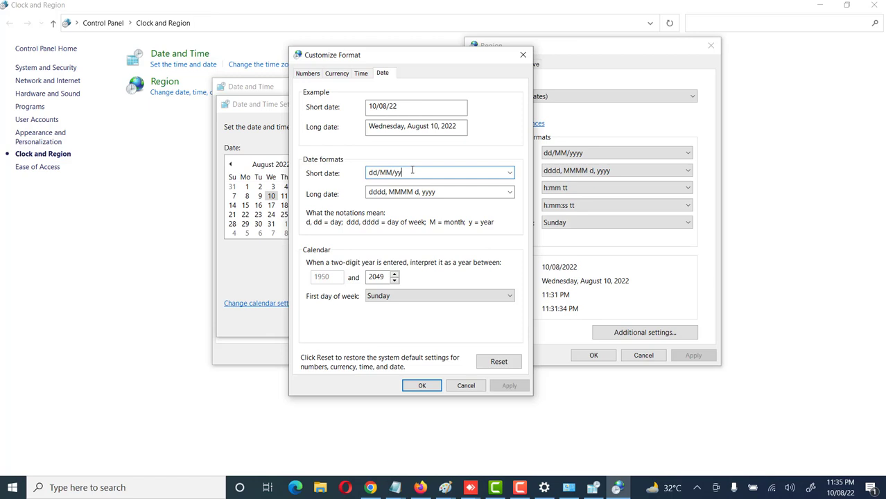
text(yy)
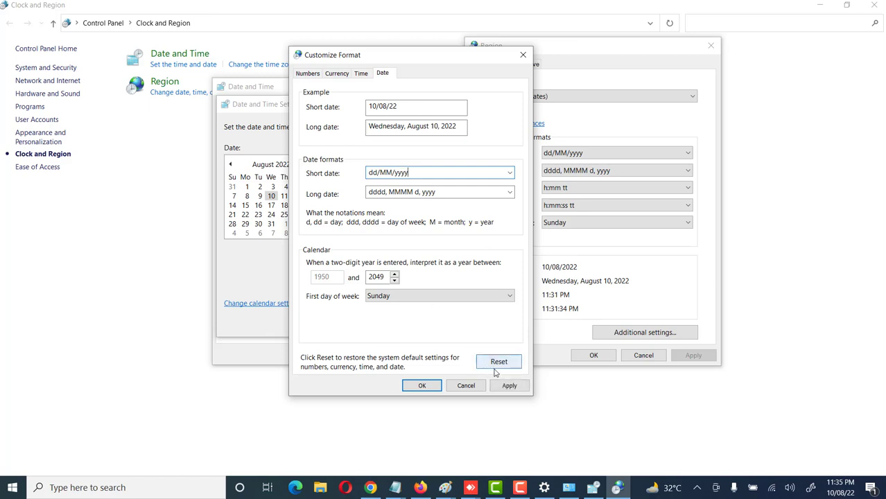
click(508, 384)
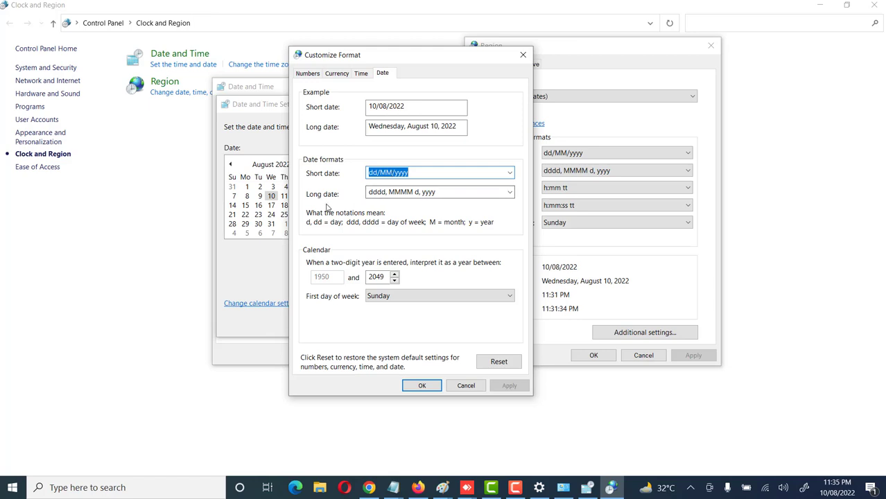
Step: Look through the customized long date format options and close the Customize Format dialog without further changes
click(510, 193)
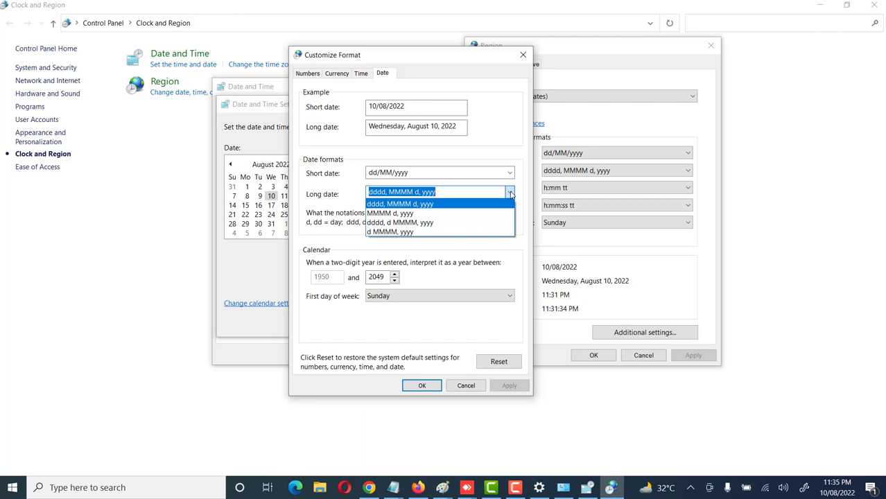
click(510, 194)
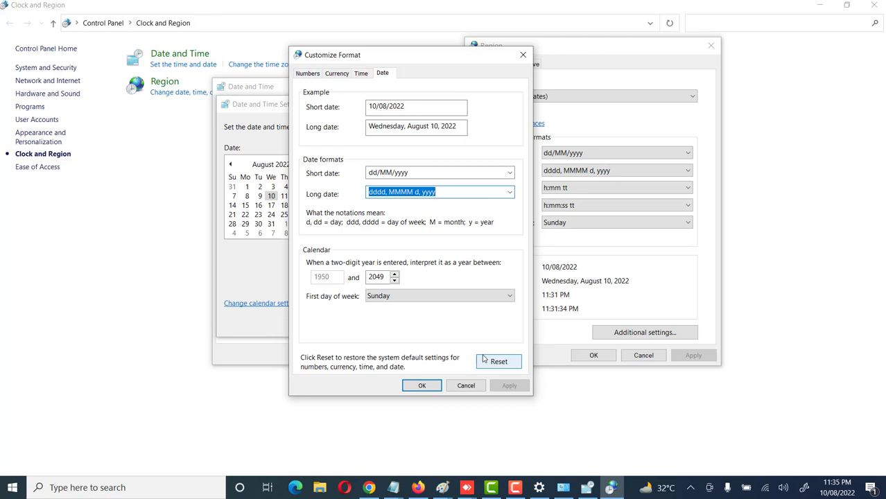
click(457, 388)
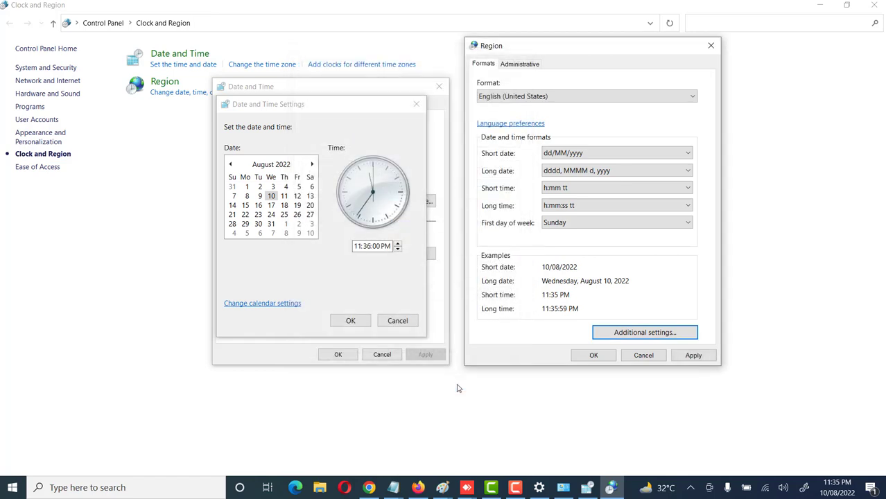
Step: Cancel the Region and both Date and Time dialogs, and minimize the Control Panel and Settings windows
click(643, 354)
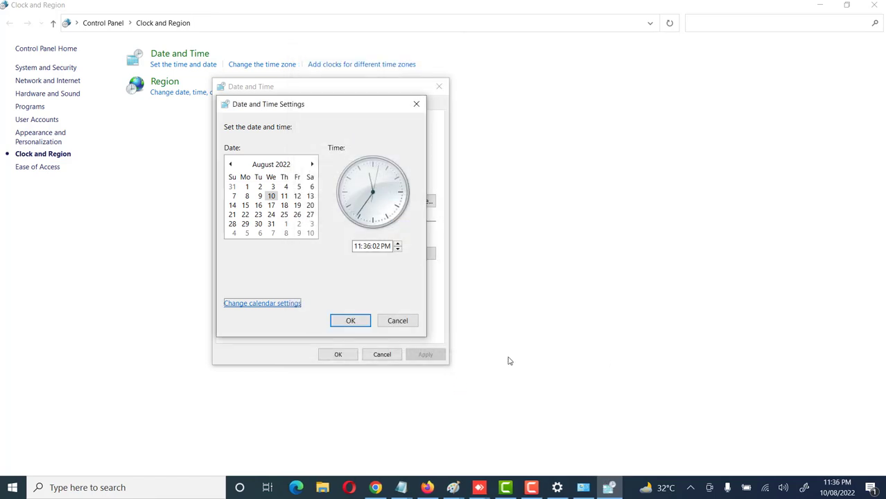
click(397, 320)
click(382, 354)
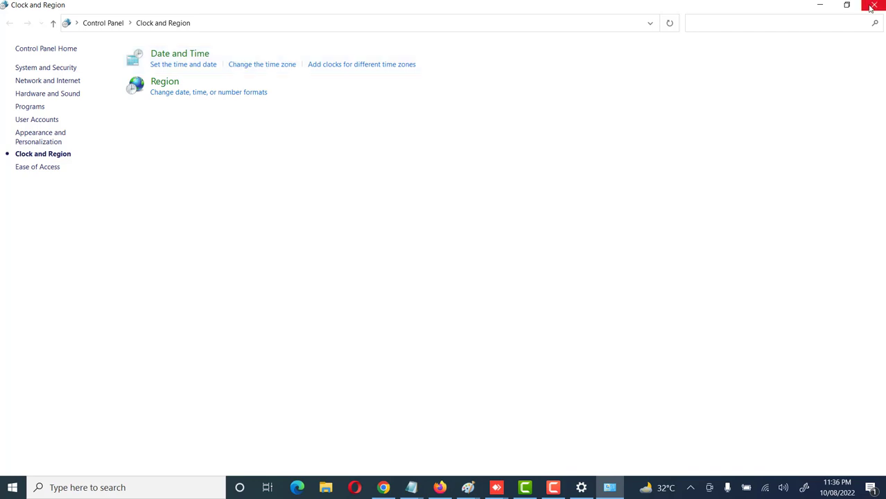
click(820, 7)
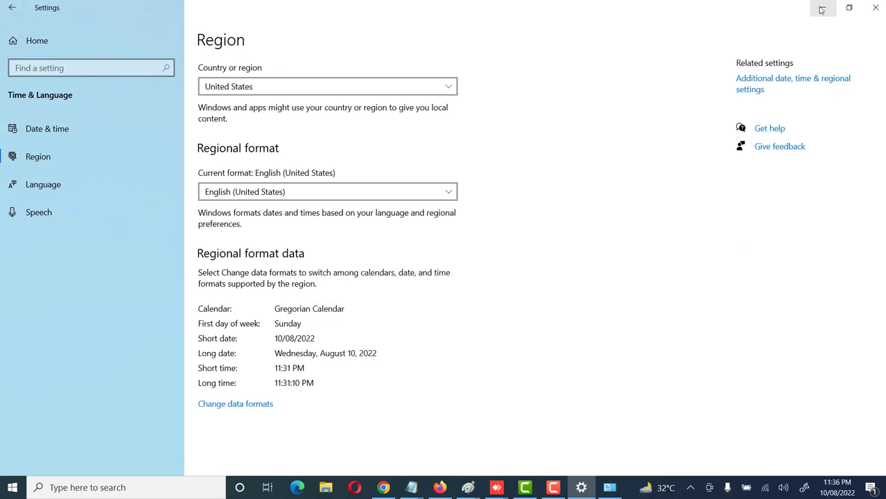
click(821, 8)
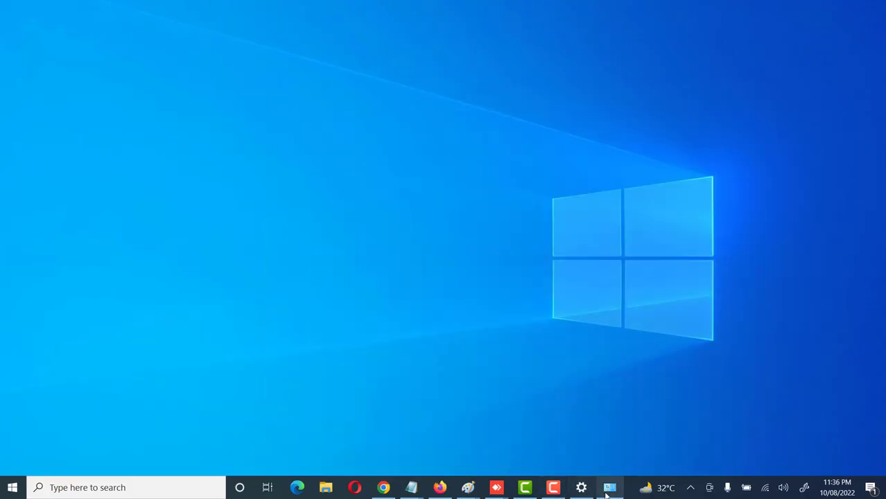
Step: Restore the minimized Settings window with the Region page
click(584, 489)
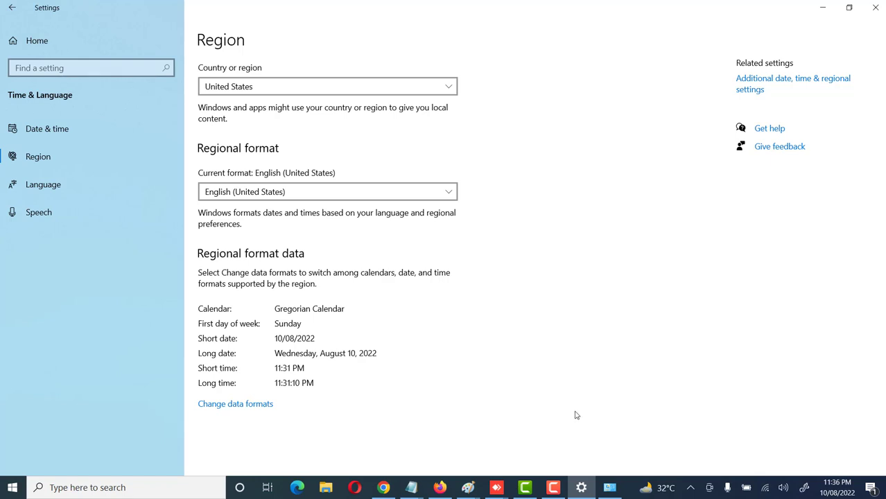
click(553, 487)
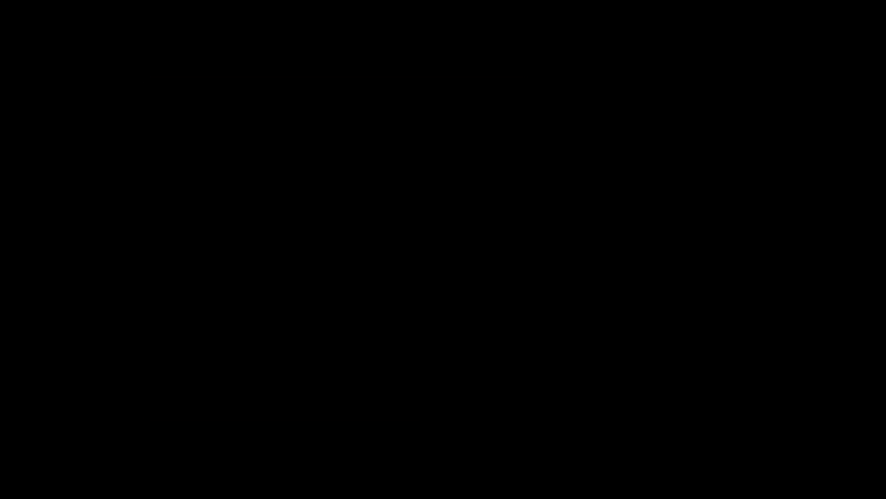